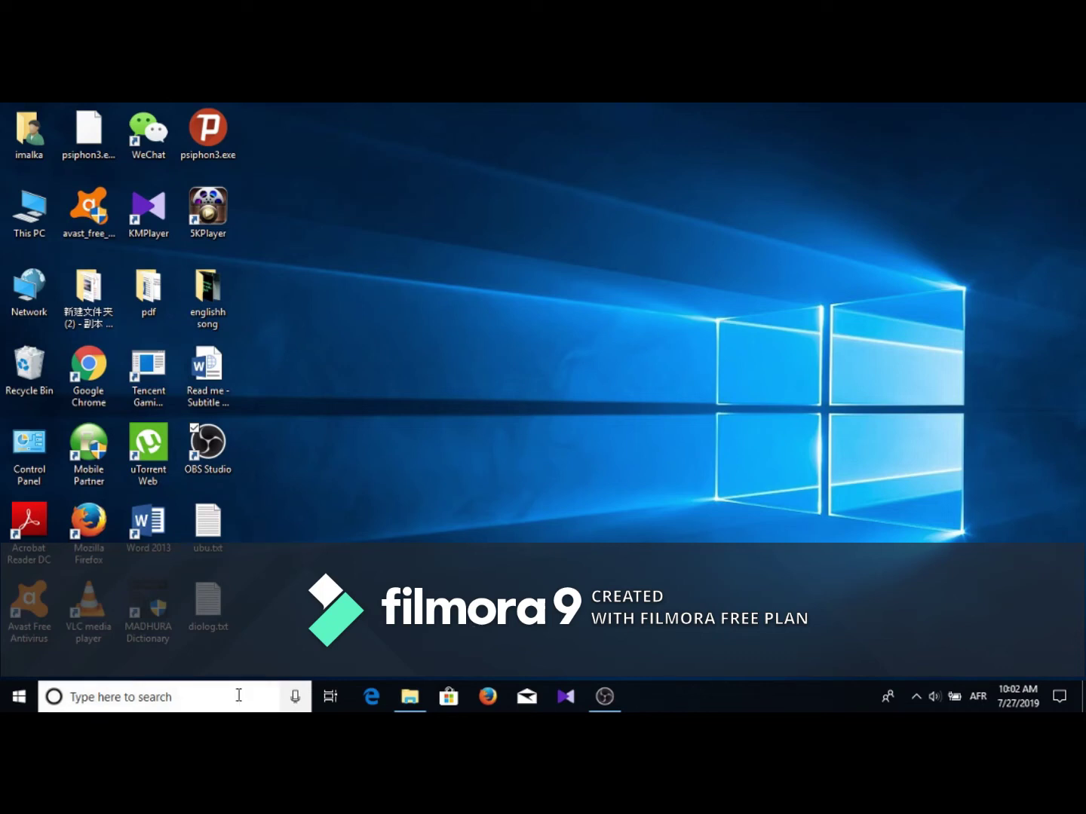
# Search the taskbar for 'cmp' so Command Prompt appears as the best match
pyautogui.click(220, 699)
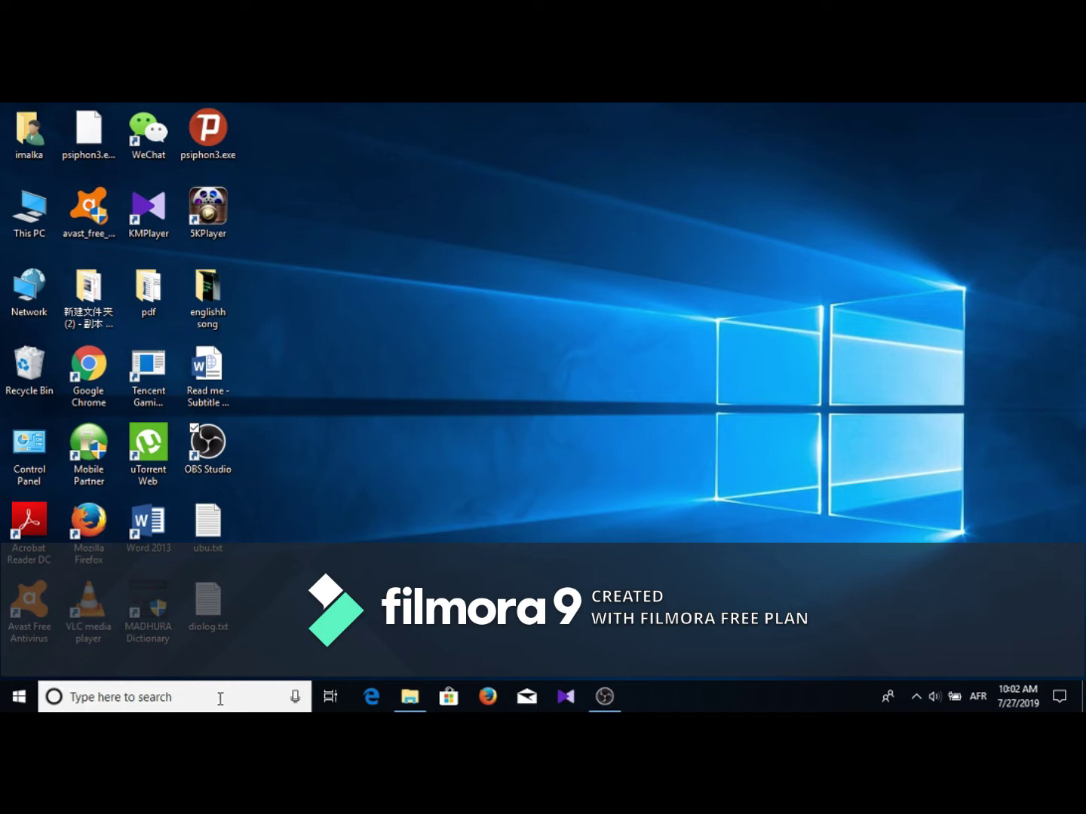
pyautogui.write('cm')
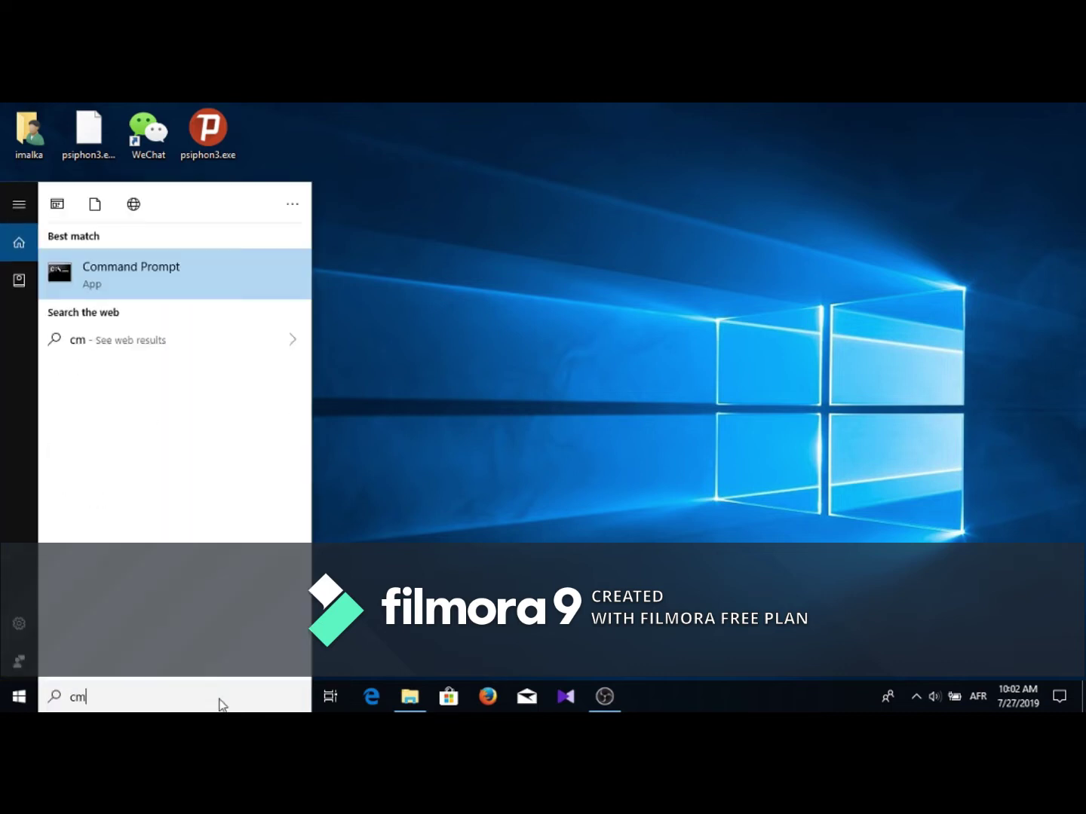
pyautogui.write('p')
# Launch Command Prompt and navigate via cd\ and e: to the E:\> root
pyautogui.click(209, 252)
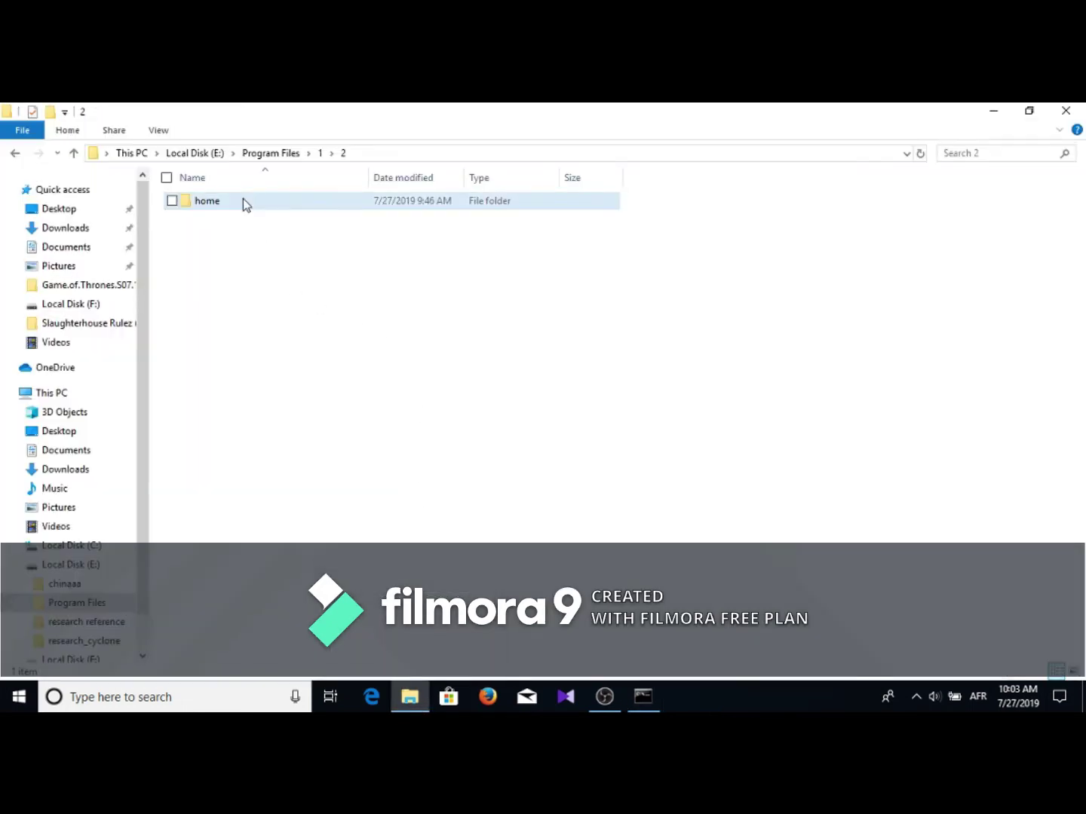
# Enter the home folder under E:\Program Files\1\2 and copy its full path from the address bar
pyautogui.doubleClick(242, 203)
pyautogui.click(418, 155)
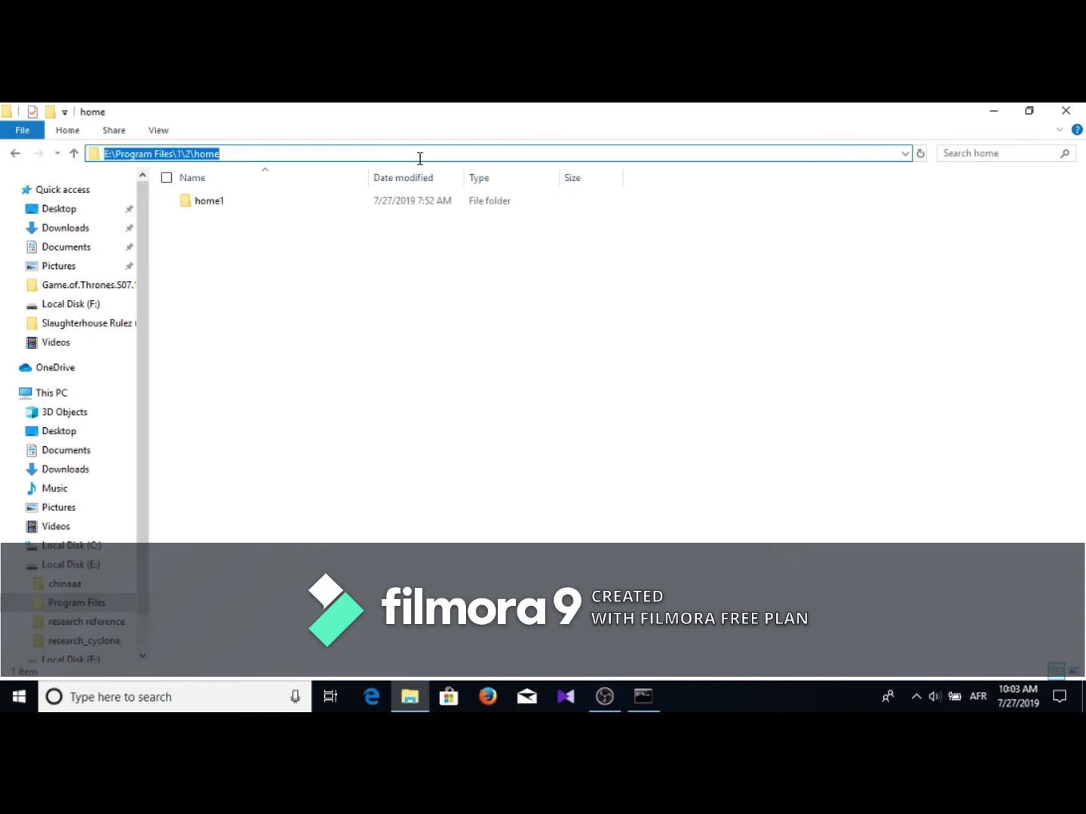
pyautogui.rightClick(197, 150)
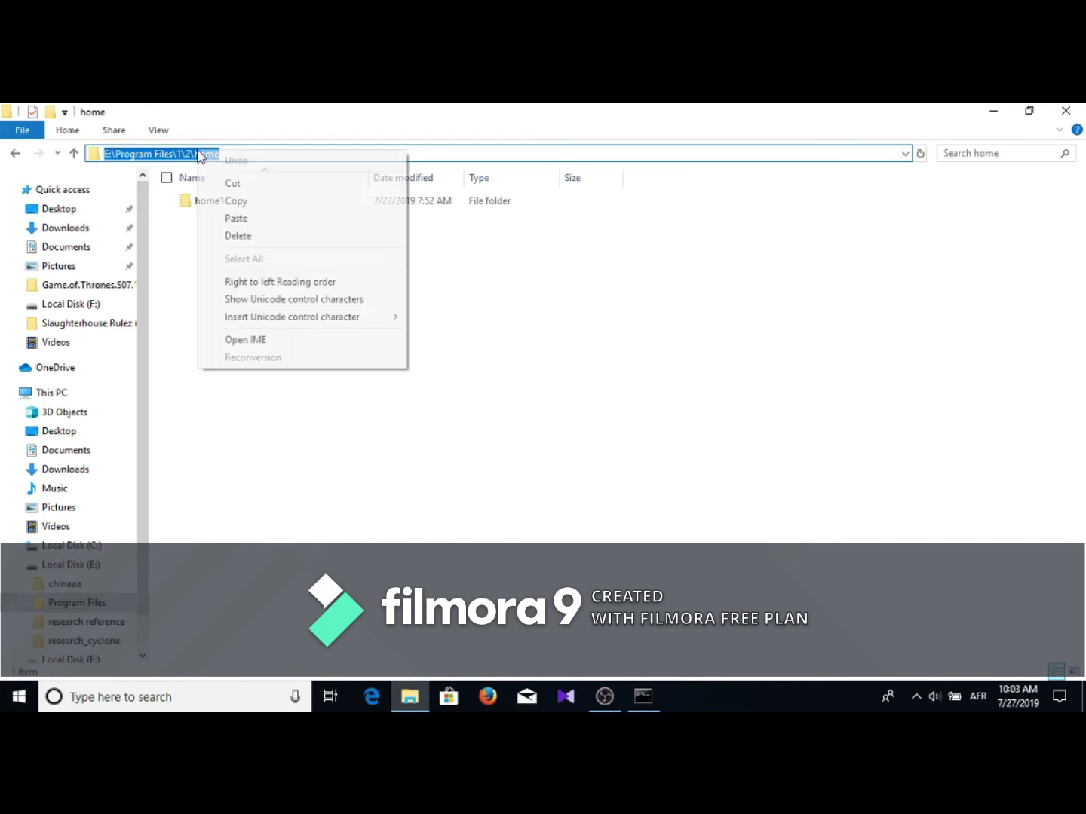
pyautogui.click(232, 202)
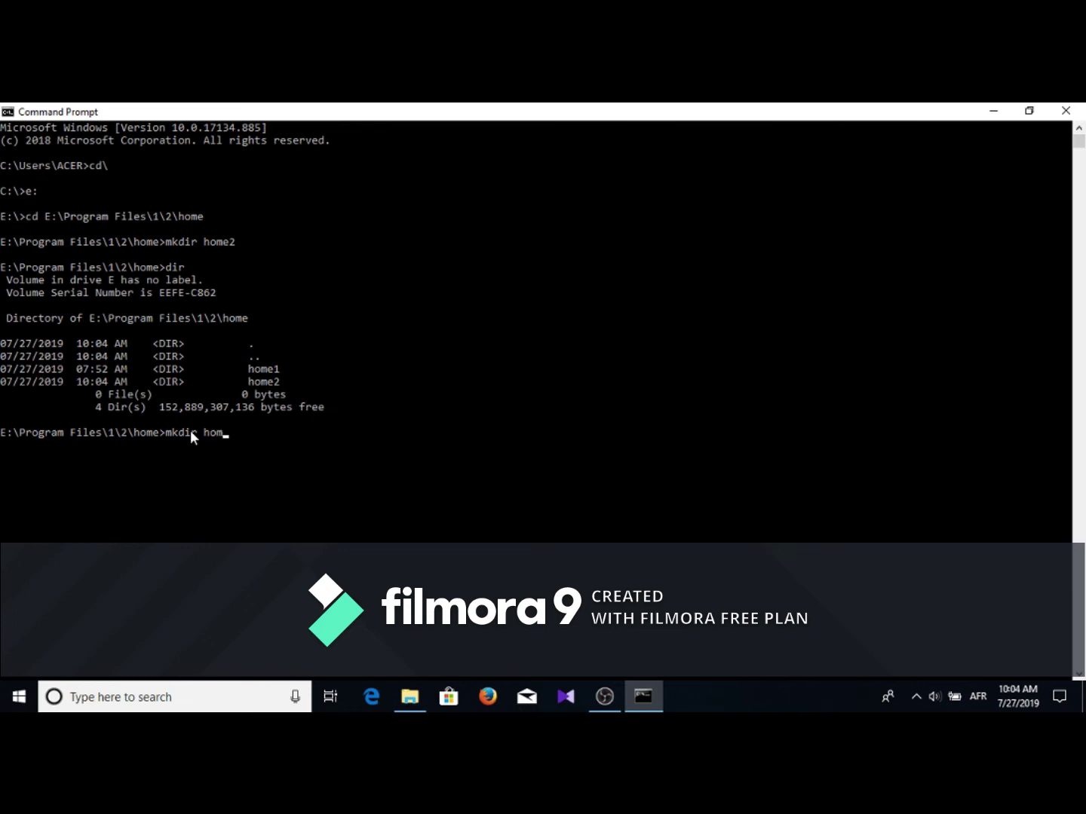
pyautogui.write('me3')
pyautogui.write('\\ho')
pyautogui.write('me2')
# Run mkdir home3\home4 inside the home folder and bring File Explorer back to check
pyautogui.press('BackSpace')
pyautogui.write('4')
pyautogui.press('Return')
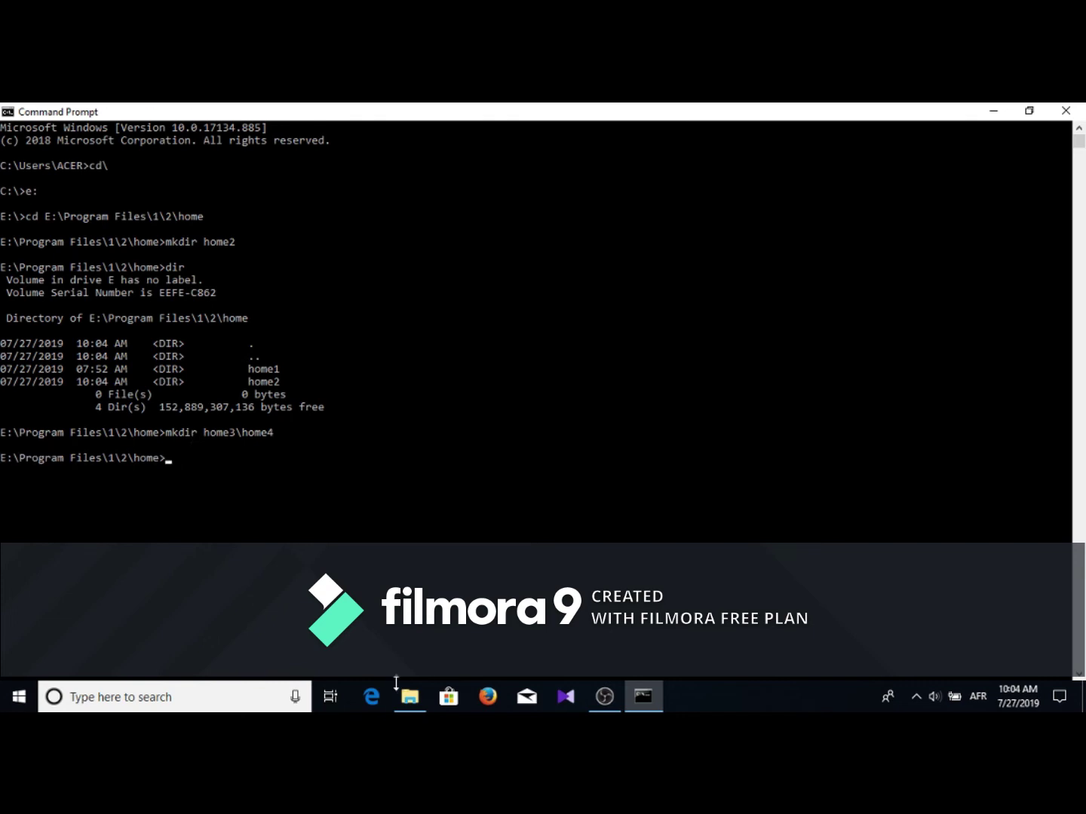
pyautogui.moveTo(410, 697)
pyautogui.click(379, 642)
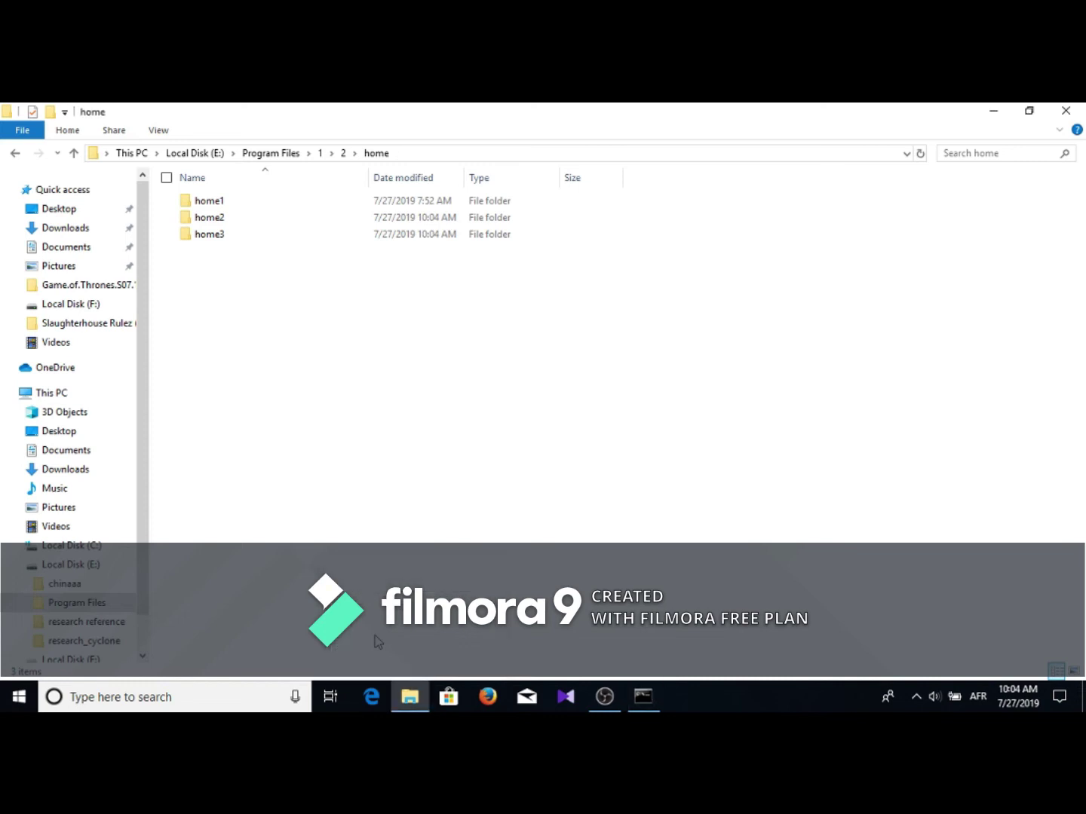
pyautogui.scroll(-1, 146, 604)
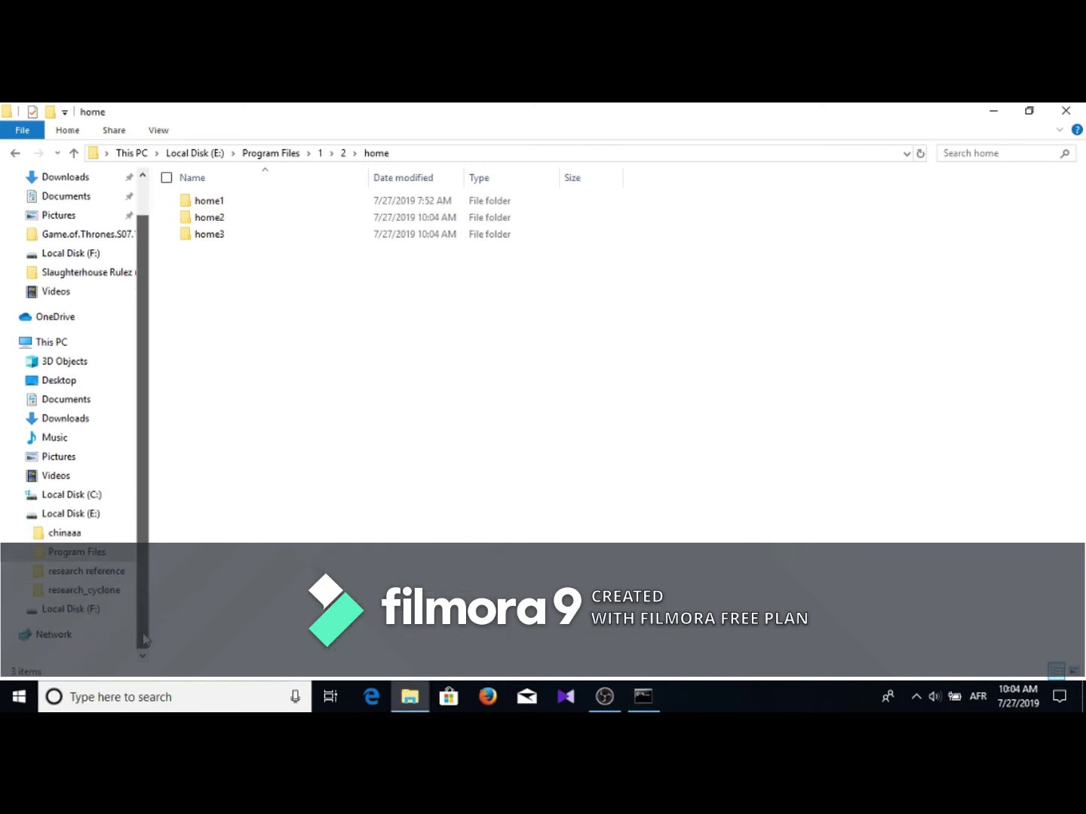
# Browse Program Files > 1 > 2 > home to see home1–home3, confirm home4 inside home3, then minimize Explorer
pyautogui.click(59, 553)
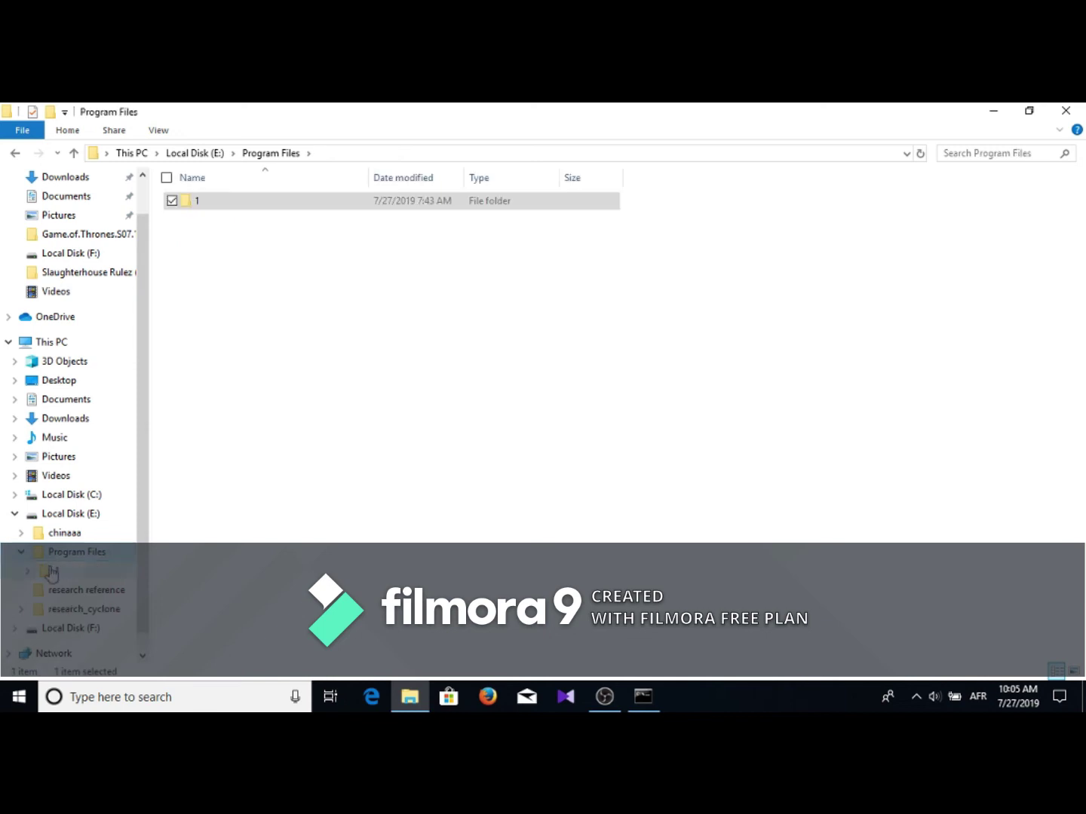
pyautogui.click(56, 570)
pyautogui.click(57, 590)
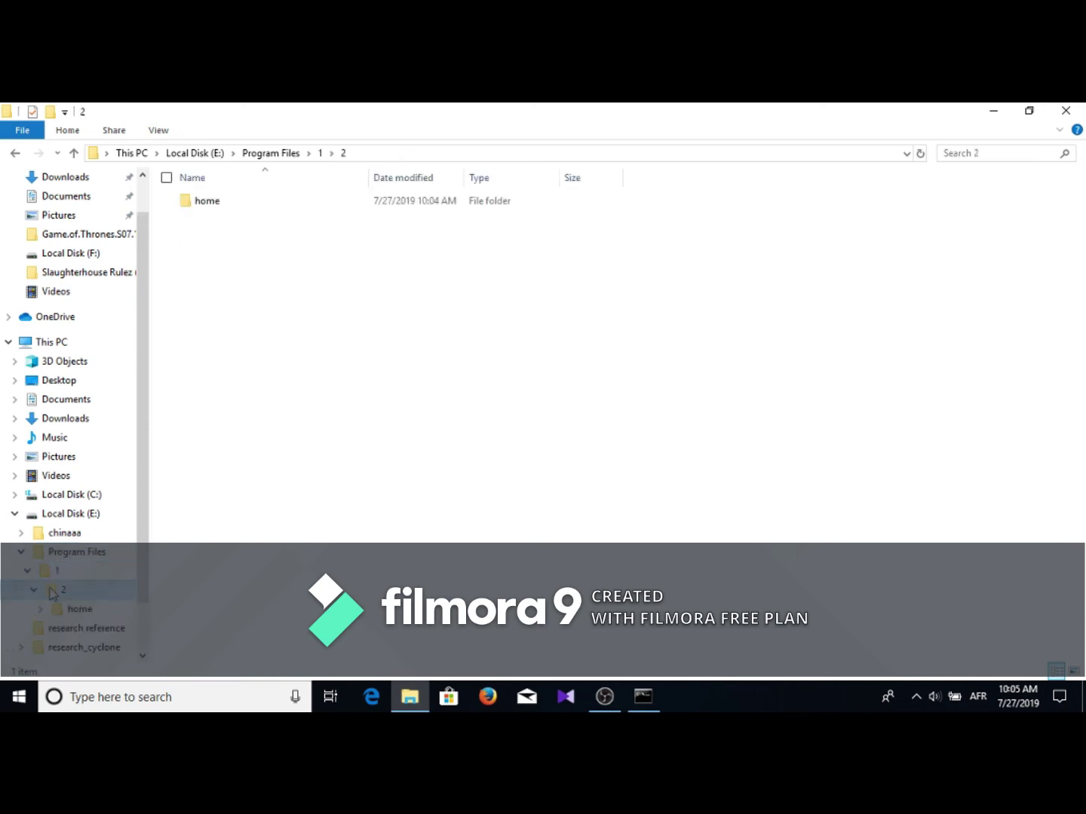
pyautogui.click(66, 608)
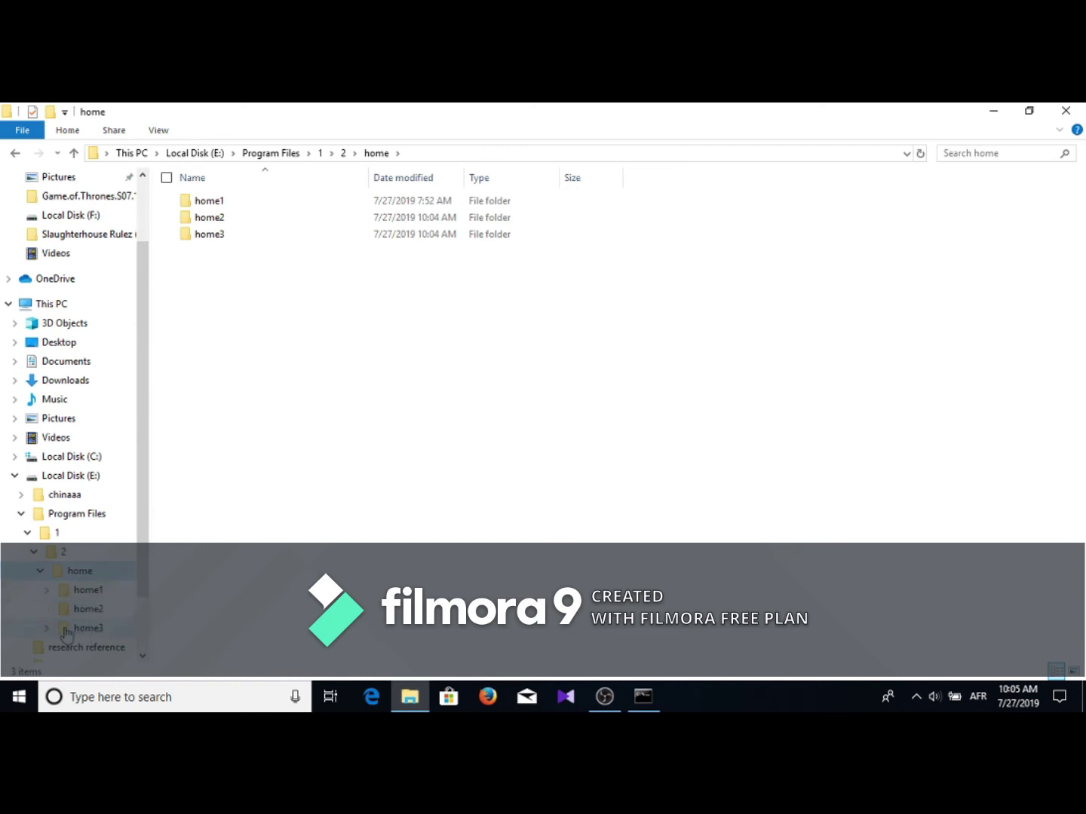
pyautogui.click(59, 629)
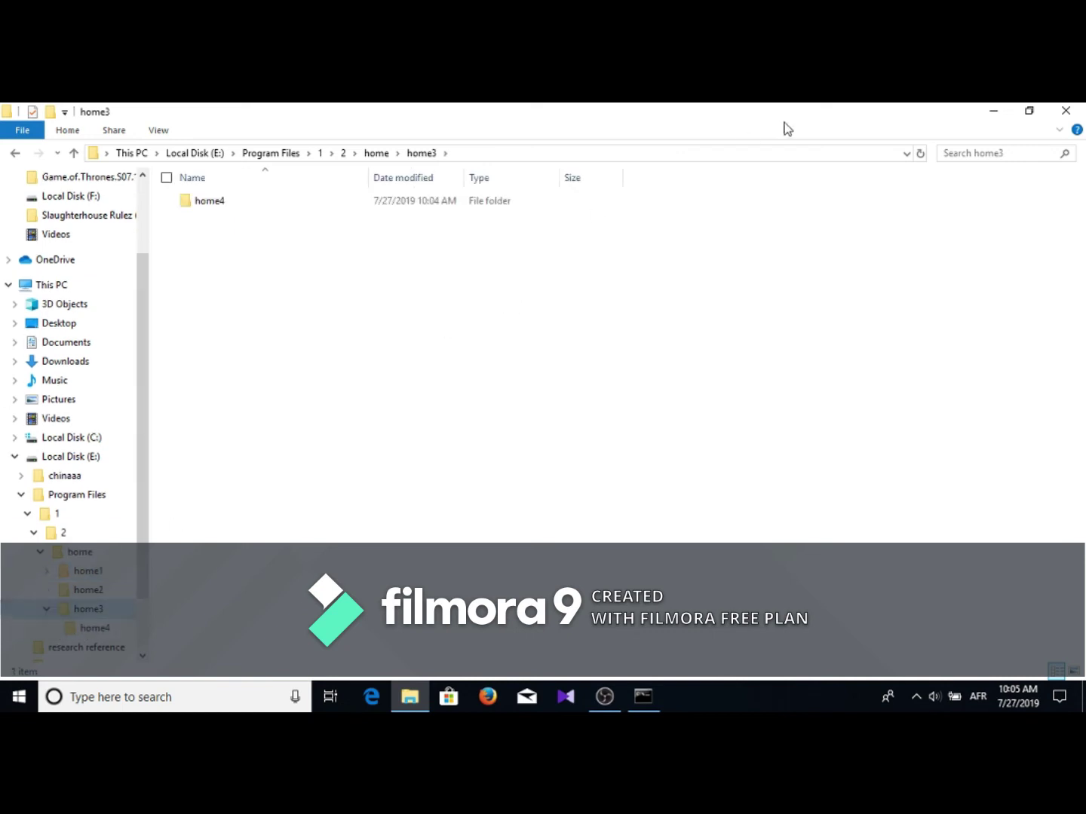
pyautogui.click(1002, 109)
pyautogui.write('mkdir c')
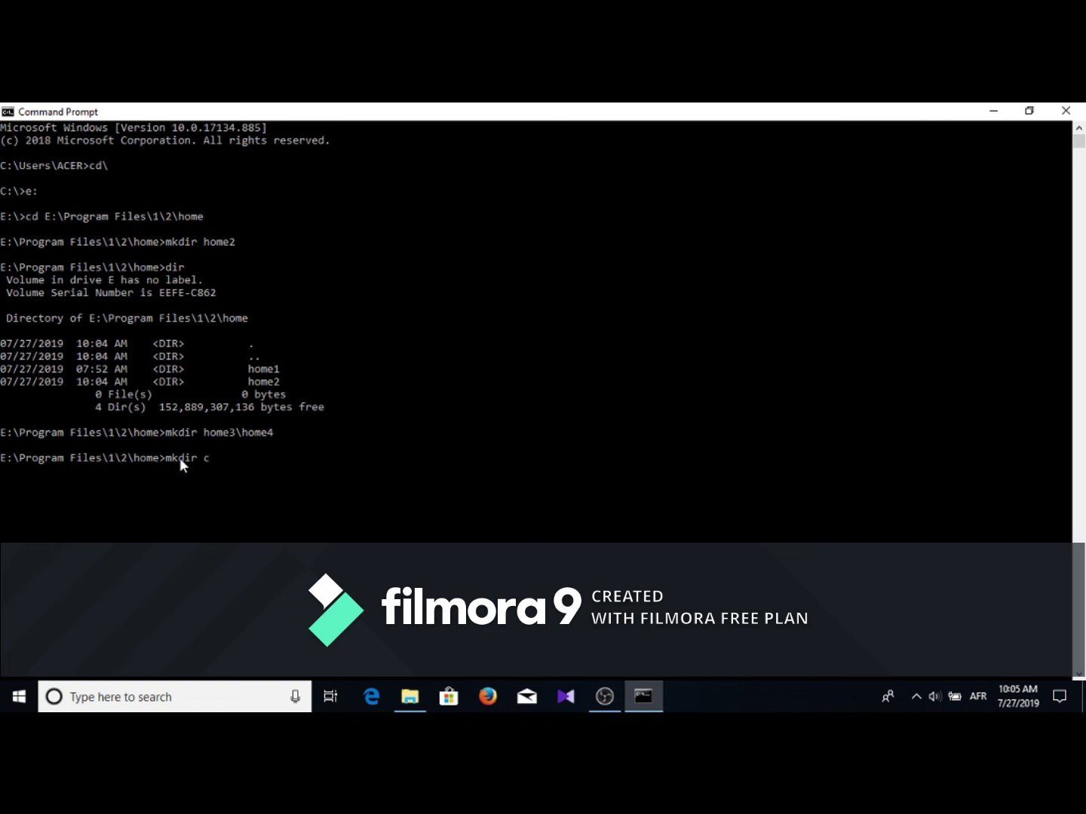
pyautogui.write(':')
pyautogui.write('\\')
pyautogui.write('home')
# Run mkdir c:\home to create a home folder at the C: root
pyautogui.press('Return')
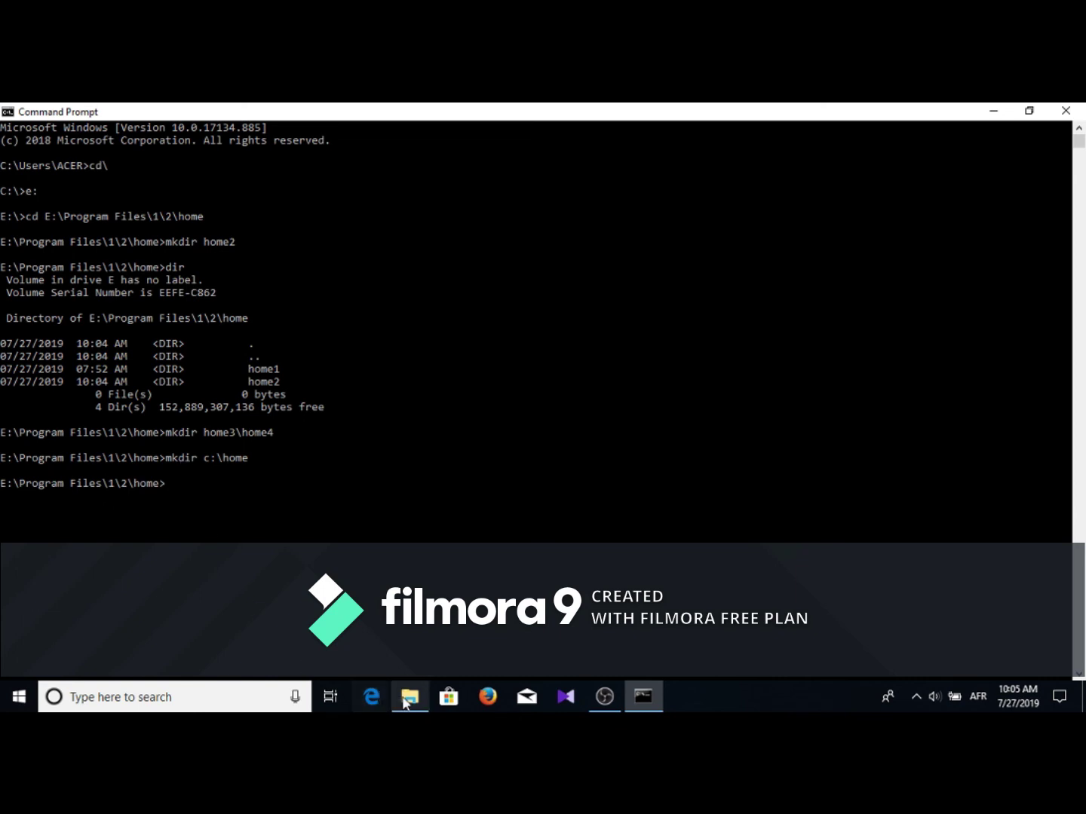
# Expand Local Disk (C:) in Explorer to see the new home folder, then return to Command Prompt
pyautogui.moveTo(409, 696)
pyautogui.click(349, 653)
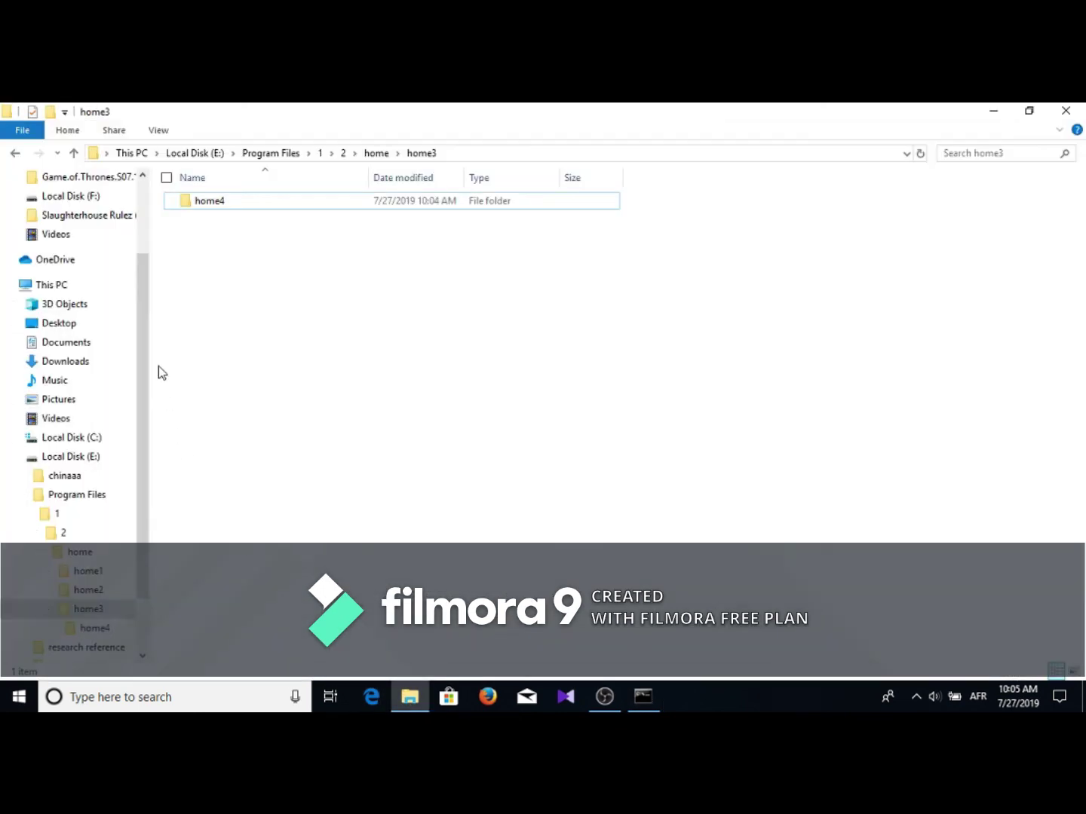
pyautogui.scroll(1, 149, 279)
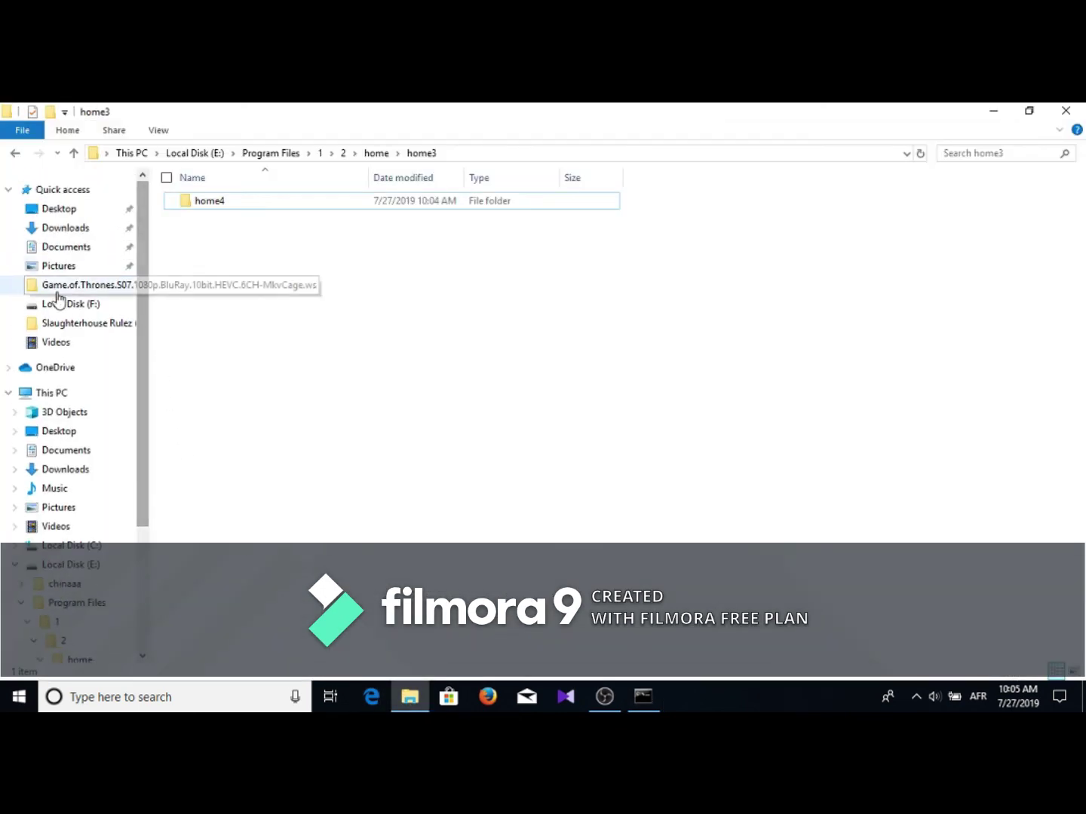
pyautogui.click(17, 548)
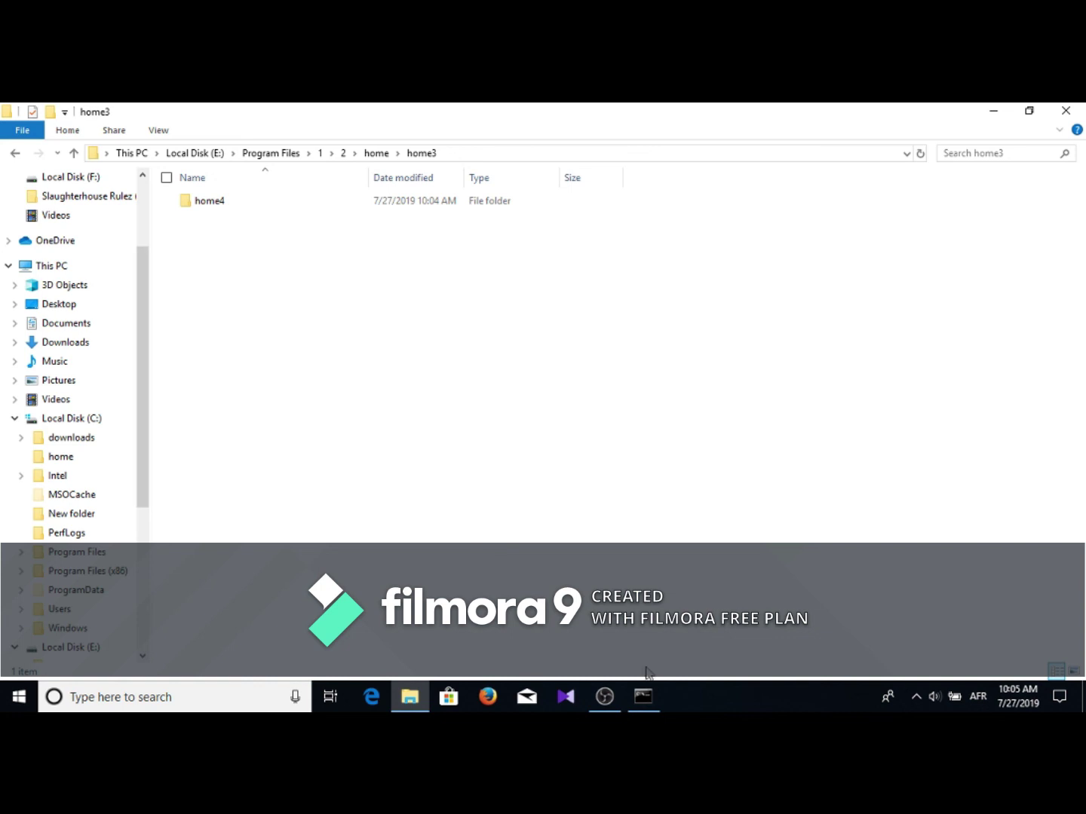
pyautogui.click(645, 702)
pyautogui.write('cd..')
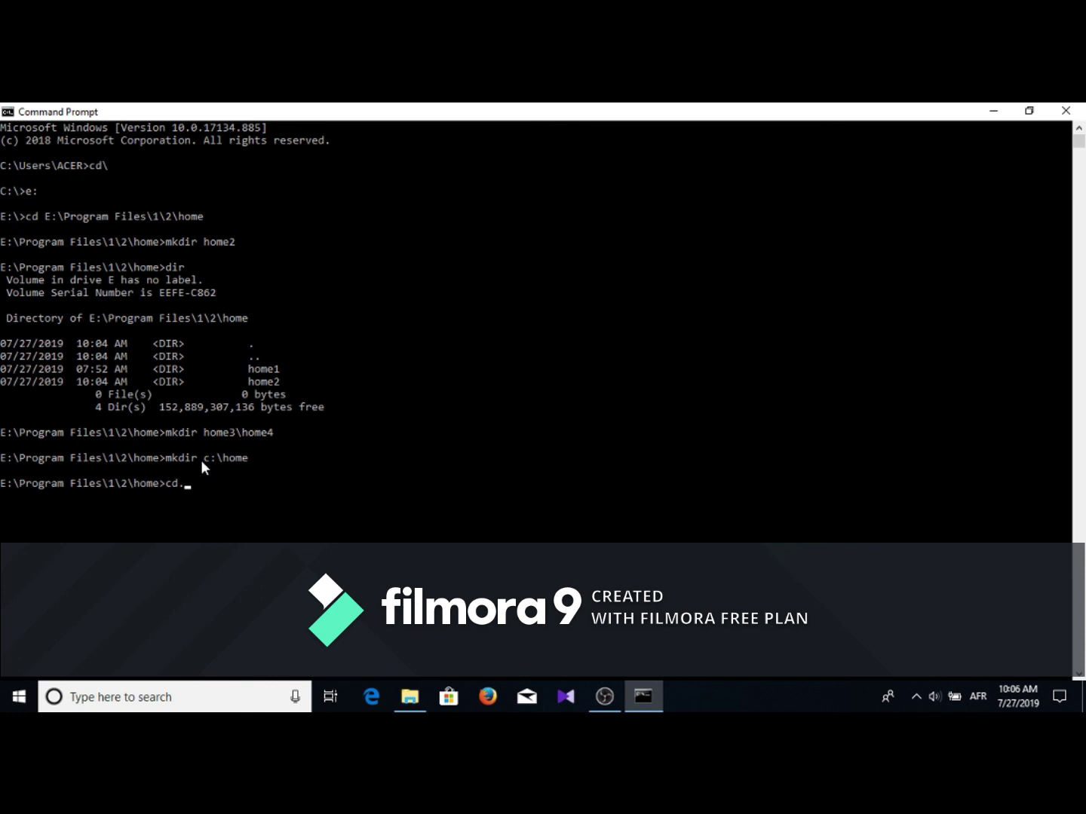
pyautogui.write('.')
# Run cd.., cd\ and c: to reach the C:\> prompt
pyautogui.press('Return')
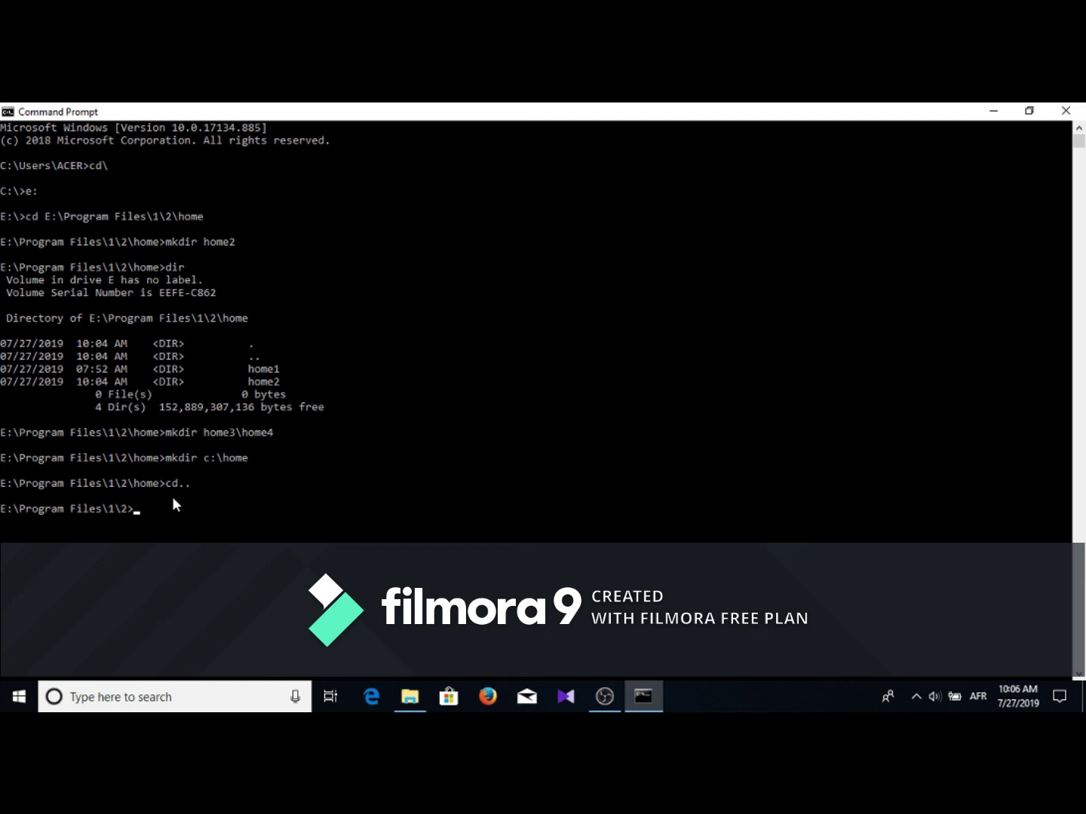
pyautogui.write('cd\\')
pyautogui.press('Return')
pyautogui.write('c')
pyautogui.write(':')
pyautogui.press('Return')
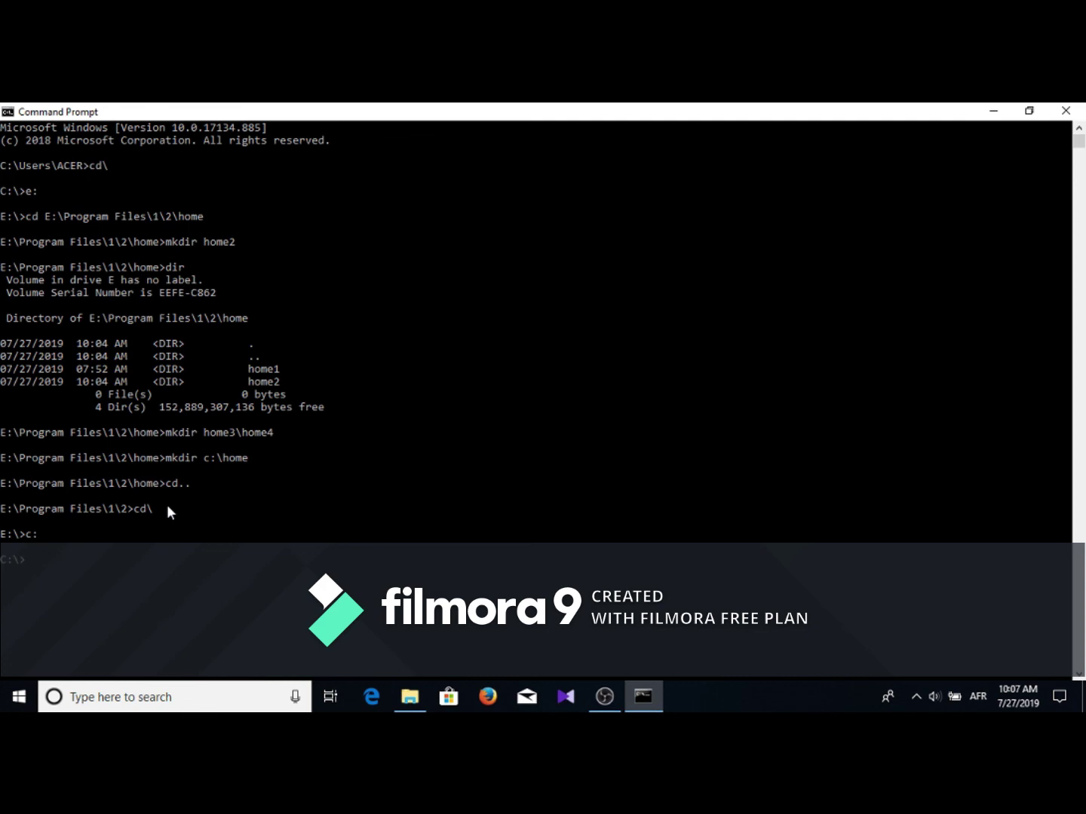